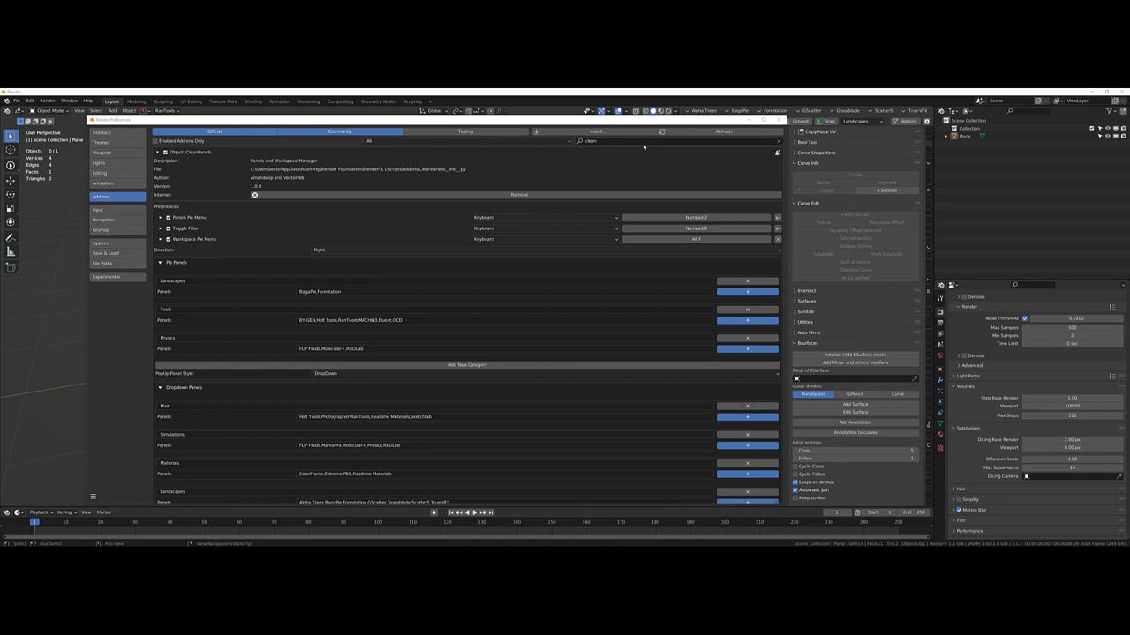
pyautogui.scroll(-2, 220, 402)
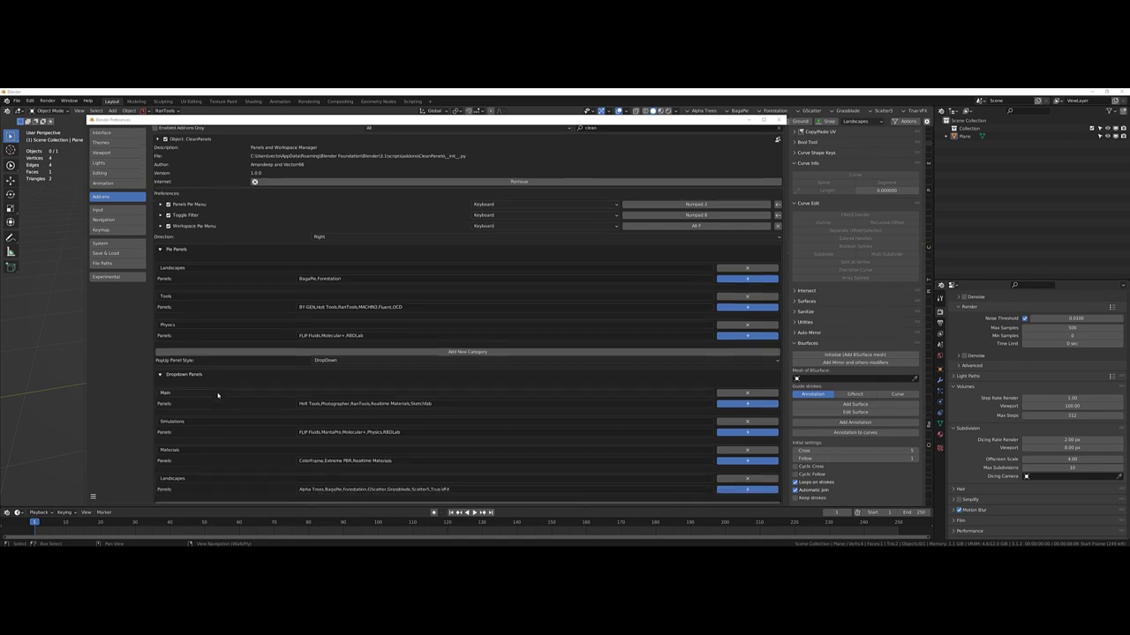
pyautogui.scroll(-2, 230, 406)
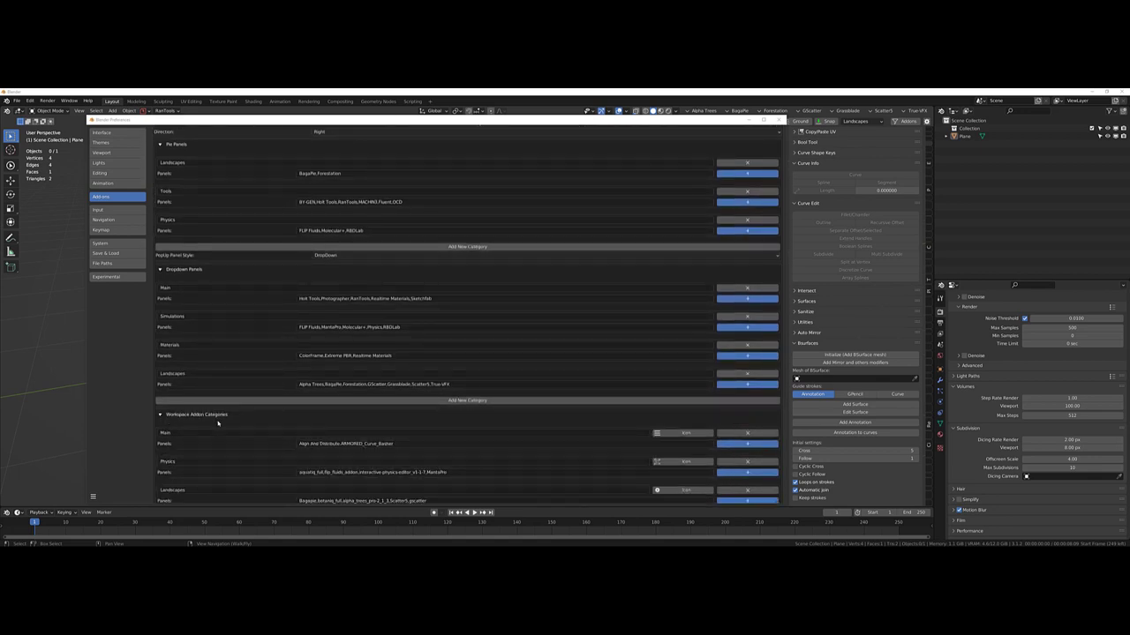
pyautogui.scroll(-2, 218, 424)
pyautogui.scroll(-1, 246, 421)
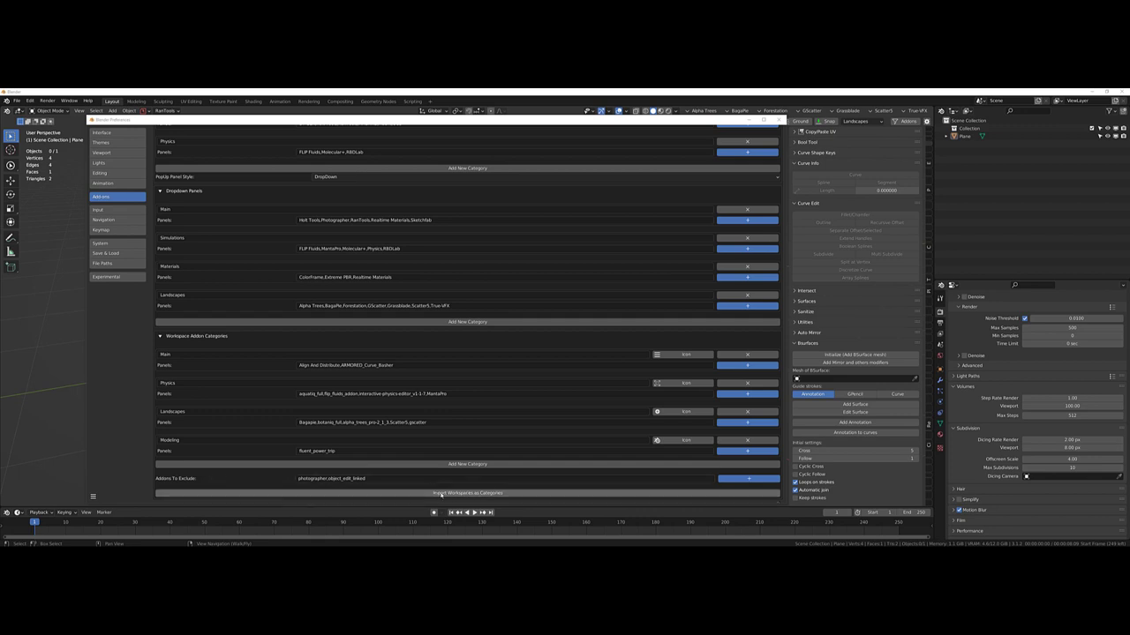
# - Import the workspaces as CleanPanels add-on categories
pyautogui.click(532, 493)
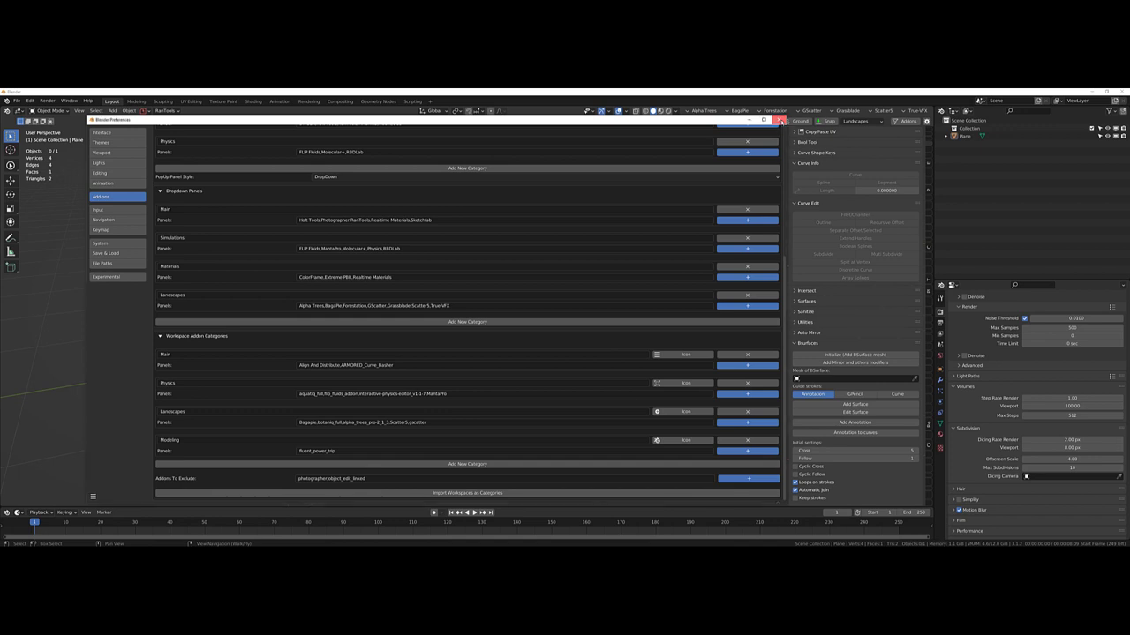
# - Return to the viewport and call up the Clean Panels pie menu with Alt+Q
pyautogui.click(779, 120)
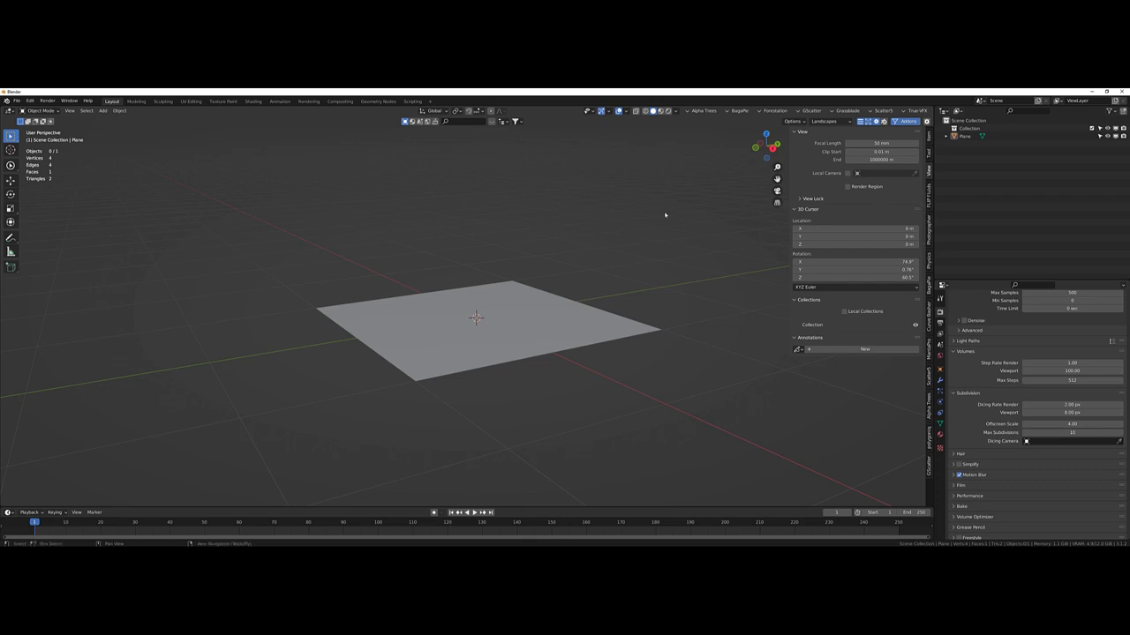
pyautogui.click(928, 190)
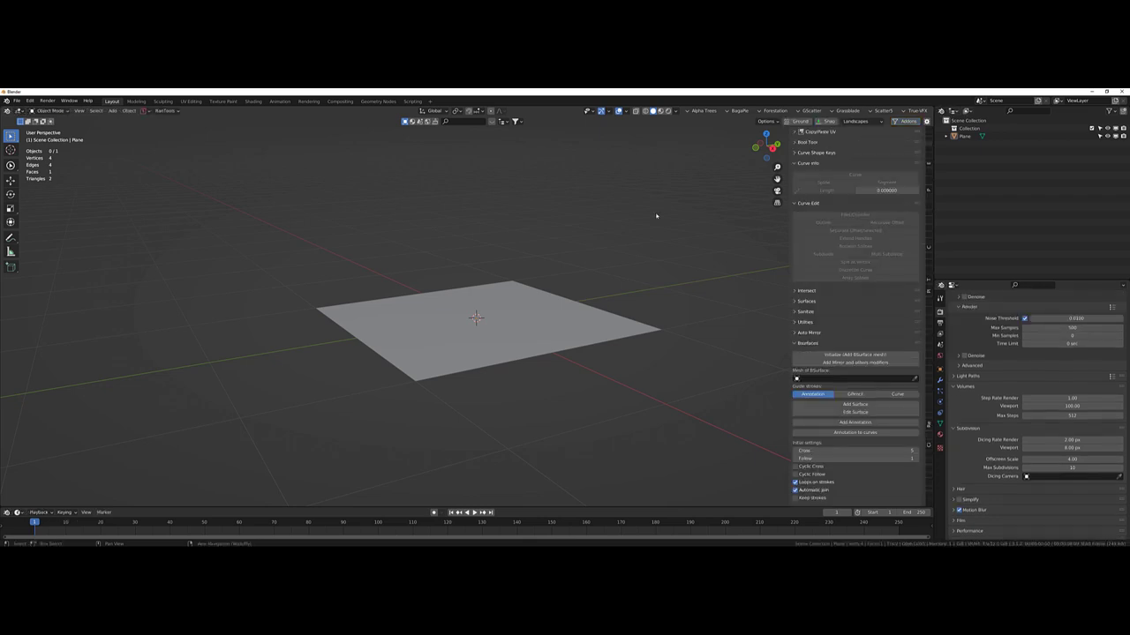
pyautogui.hotkey('alt', 'q')
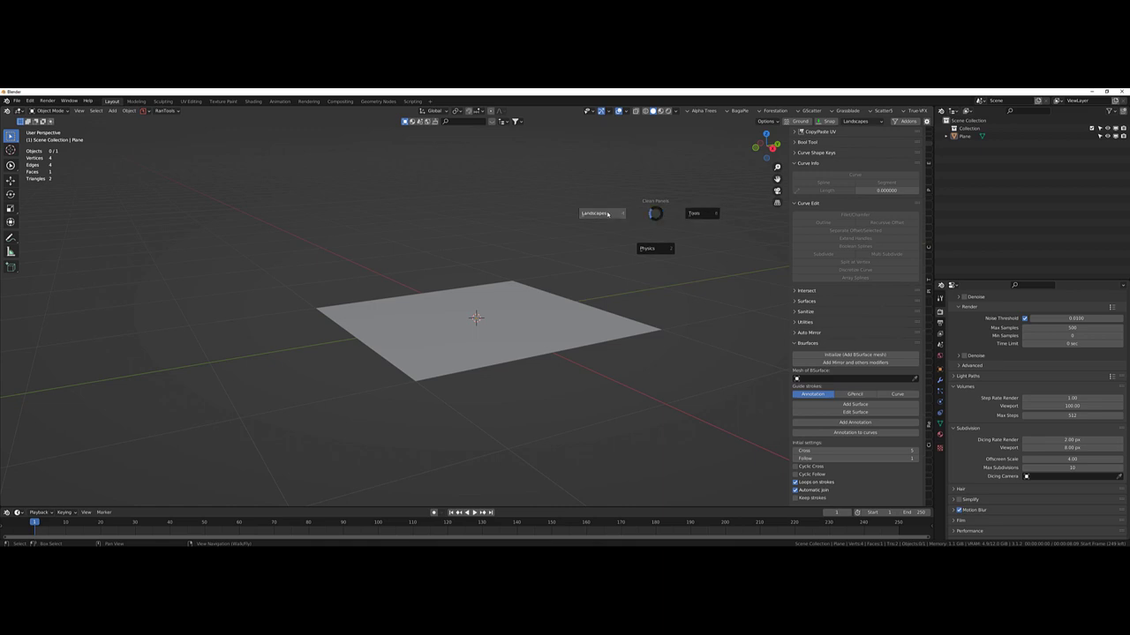
# - Show the BagaPie panels from the pie's Landscapes category, peeking at BagaPie Modifier
pyautogui.click(607, 214)
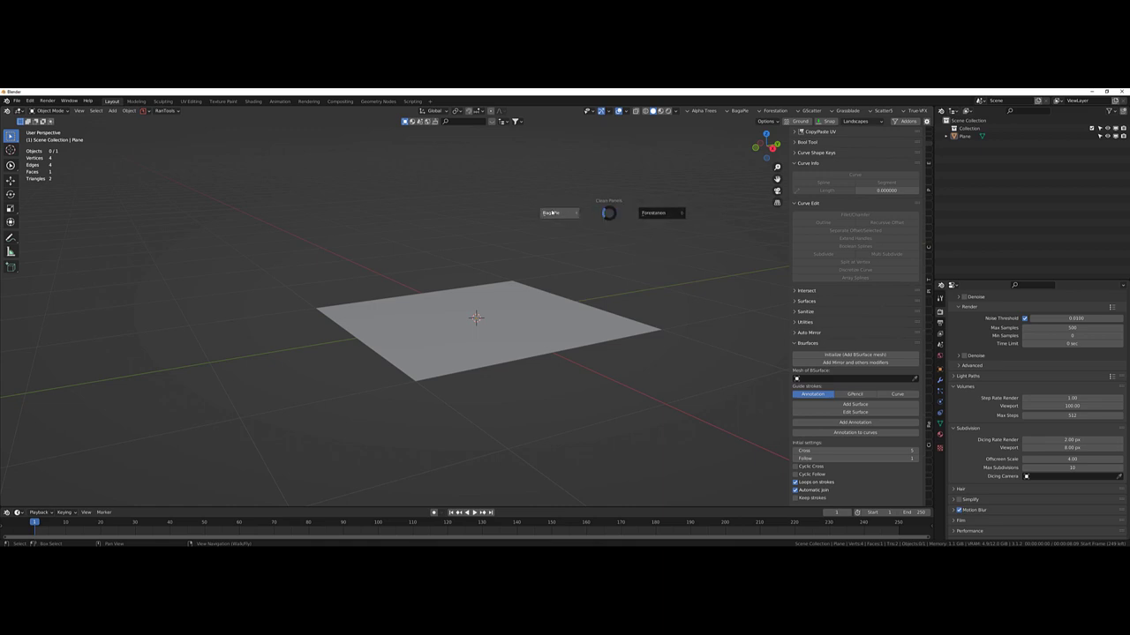
pyautogui.click(552, 213)
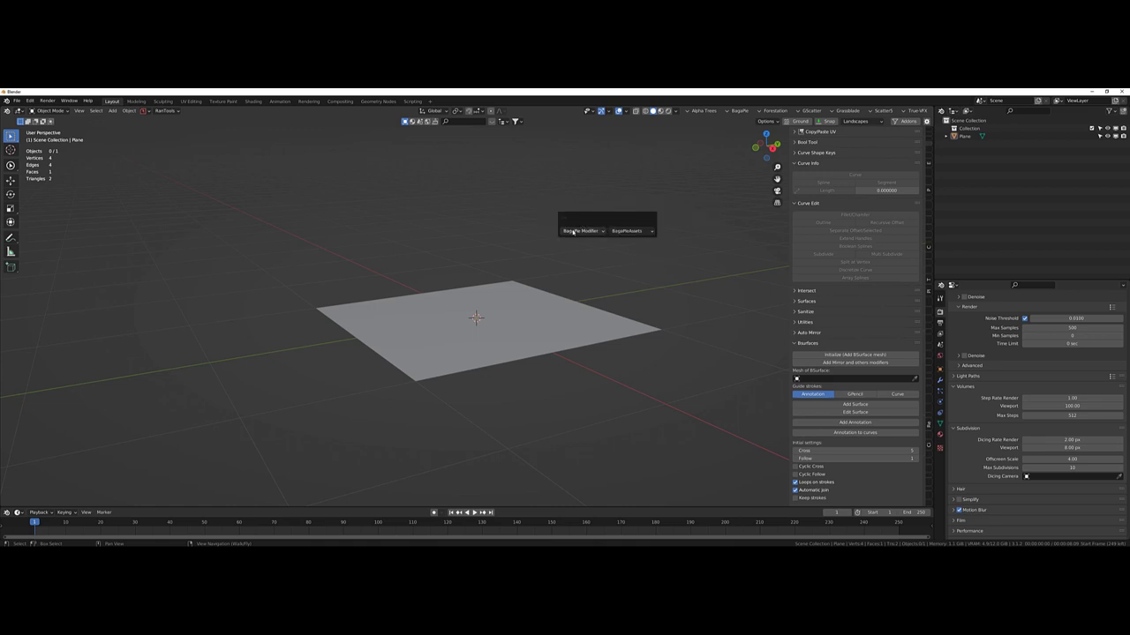
pyautogui.click(582, 230)
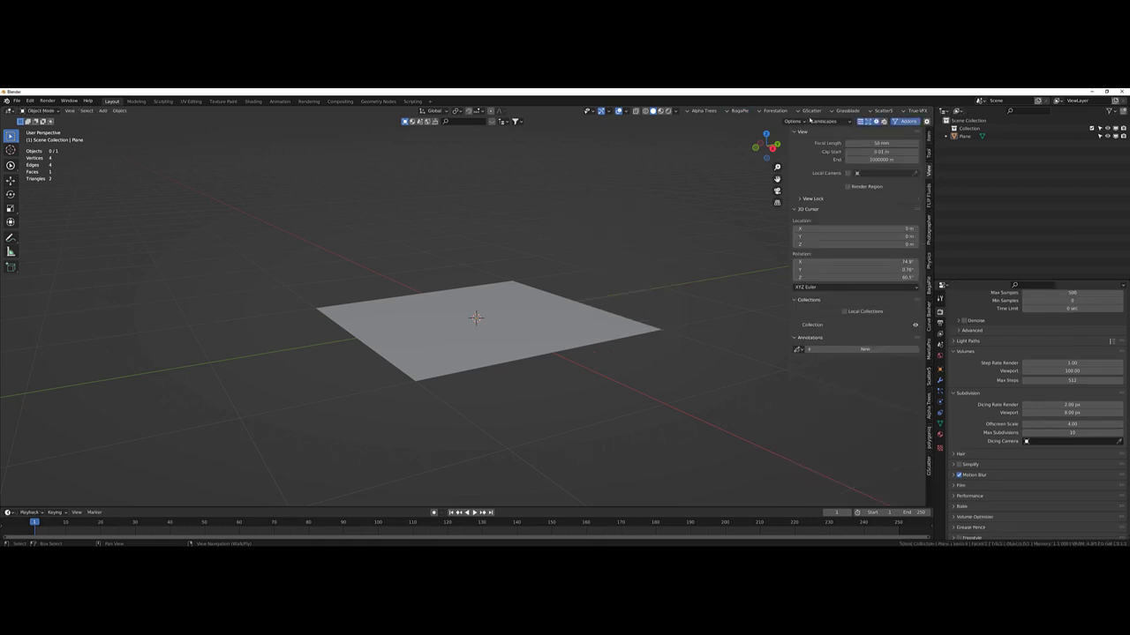
# - Switch the header's dropdown add-on category to Main
pyautogui.click(828, 121)
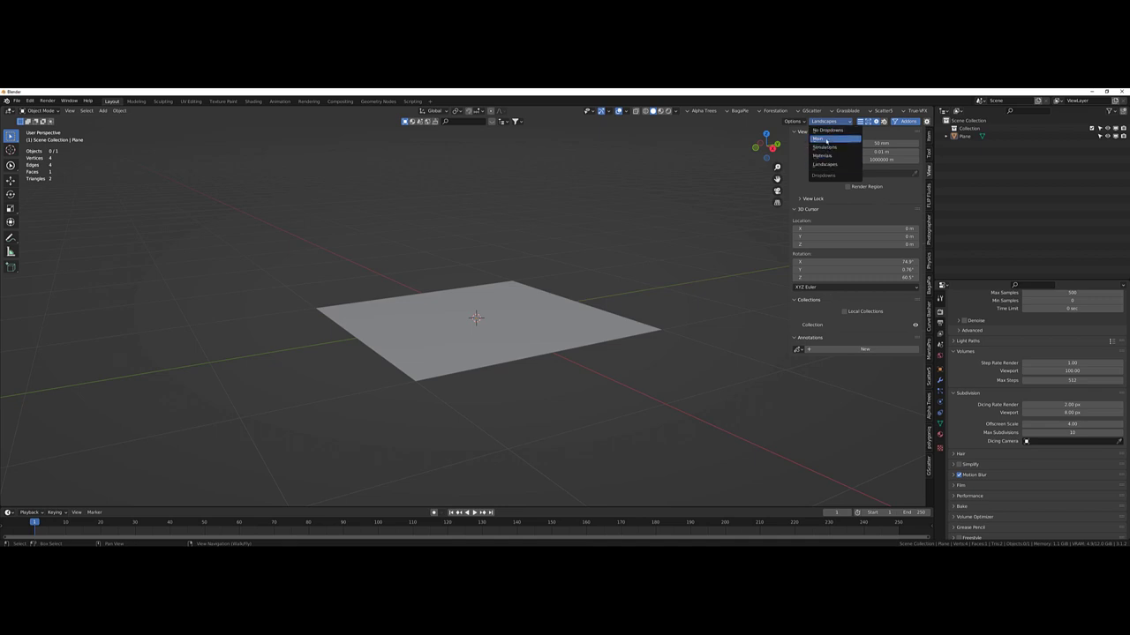
pyautogui.click(821, 139)
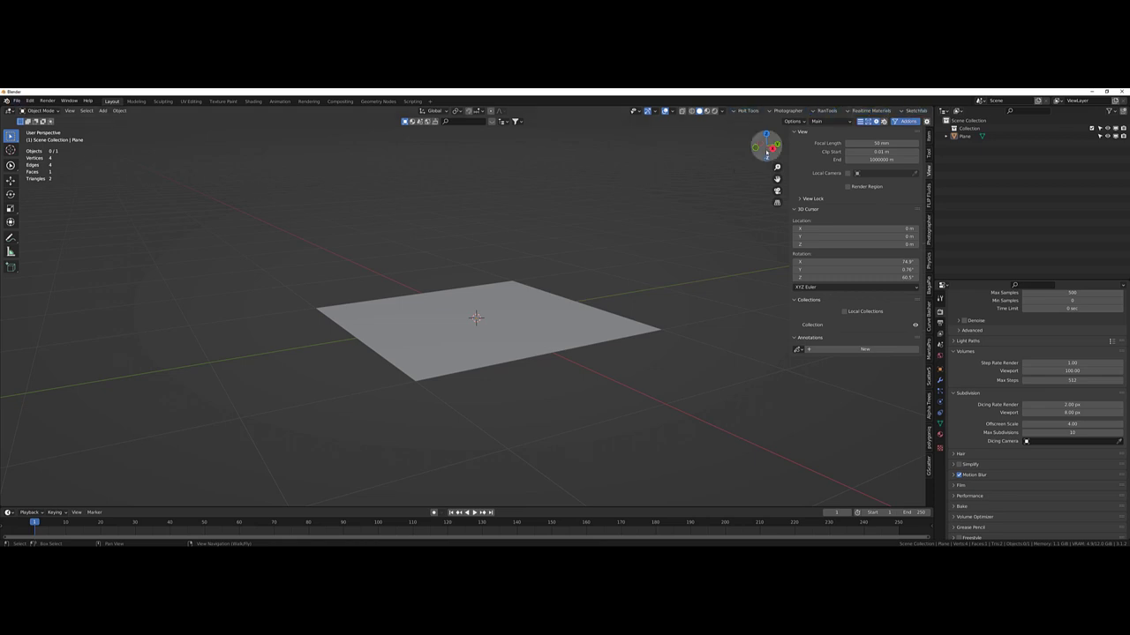
# - Toggle the workspace filter icons to narrow and widen the sidebar's add-on tabs
pyautogui.click(866, 121)
pyautogui.click(875, 122)
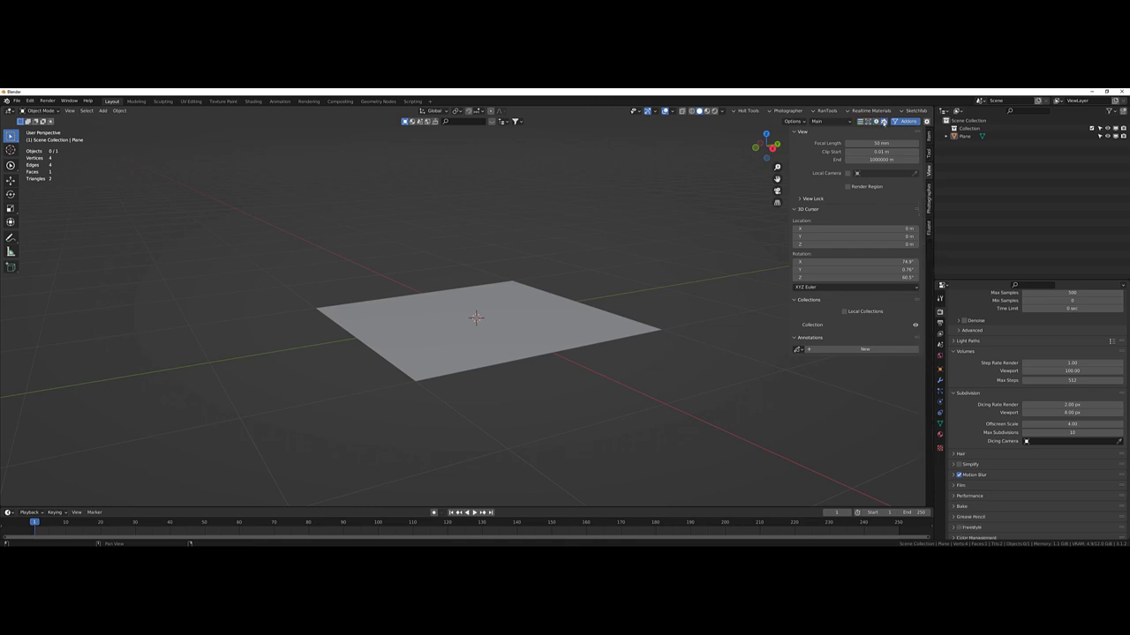
pyautogui.click(860, 122)
pyautogui.click(867, 122)
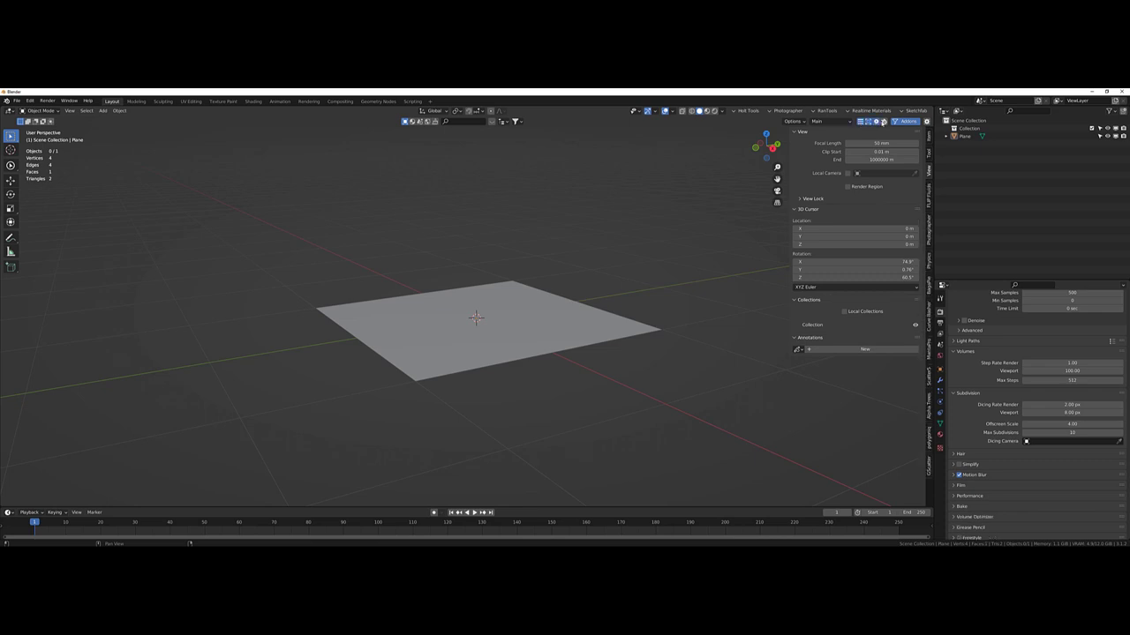
pyautogui.click(882, 122)
# - Check the filtered sidebar tabs, switching between an add-on's tools and view settings
pyautogui.click(903, 122)
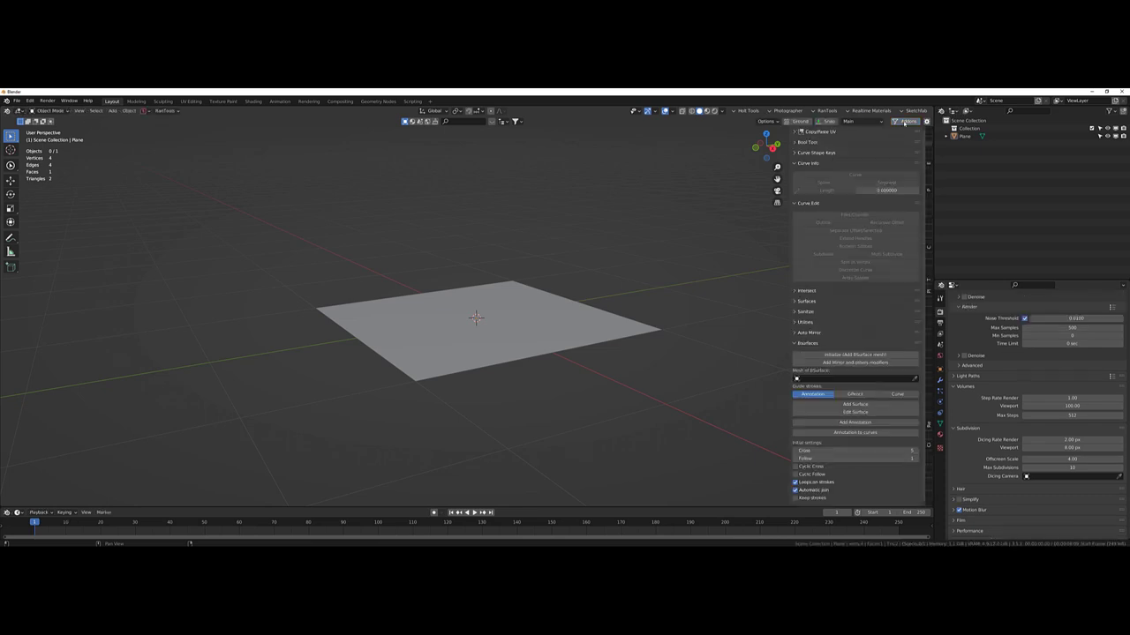
pyautogui.click(904, 121)
pyautogui.click(904, 122)
pyautogui.click(903, 121)
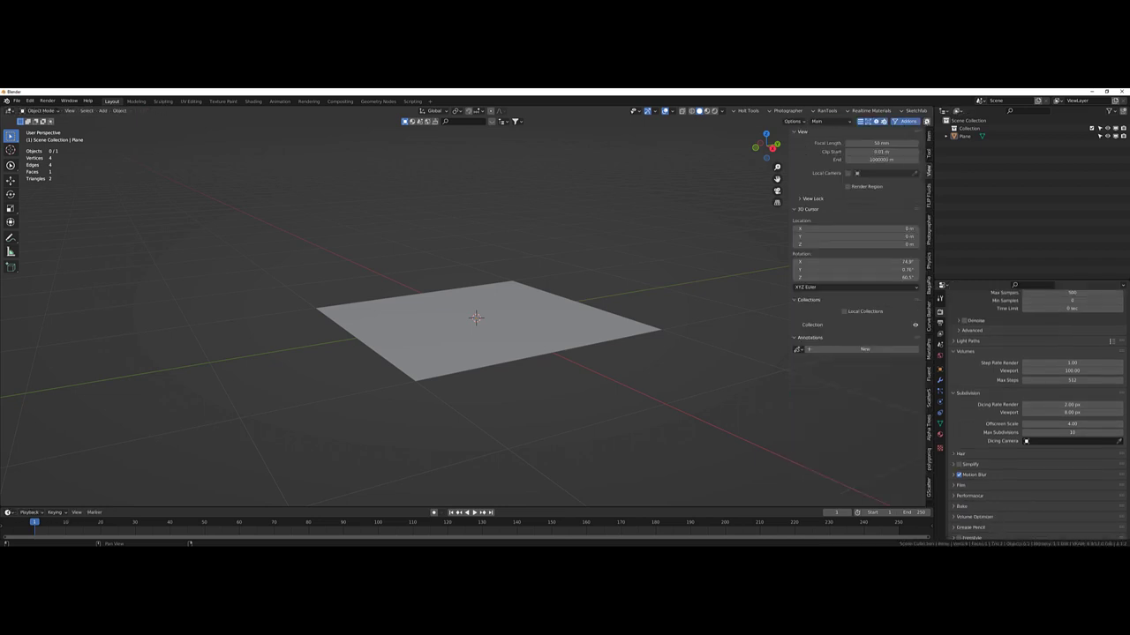
pyautogui.click(926, 122)
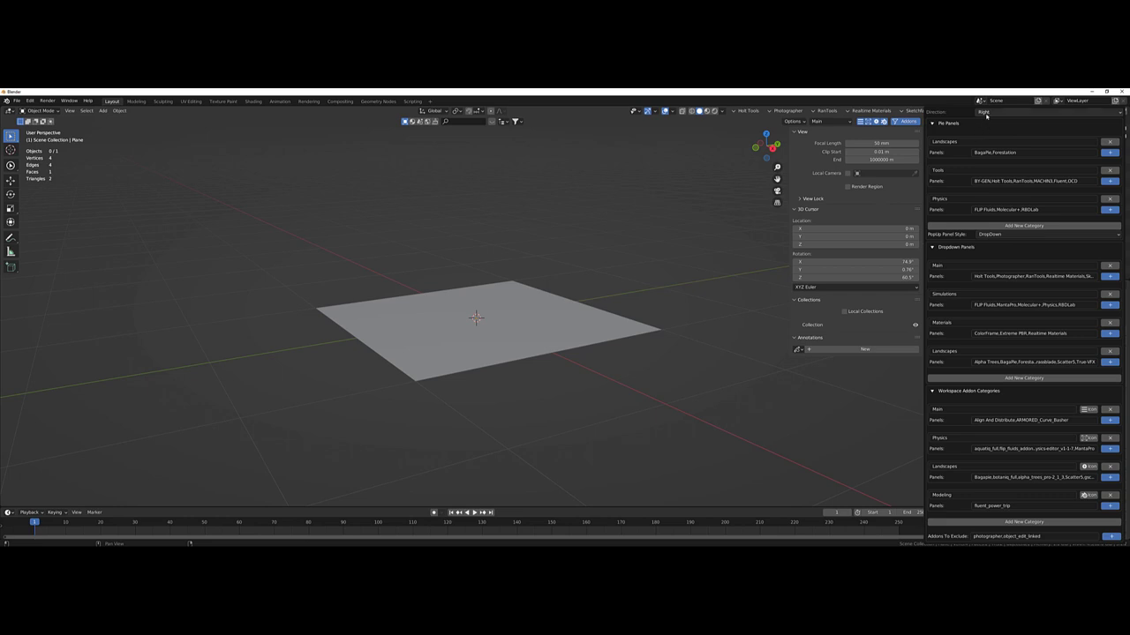
pyautogui.click(1015, 111)
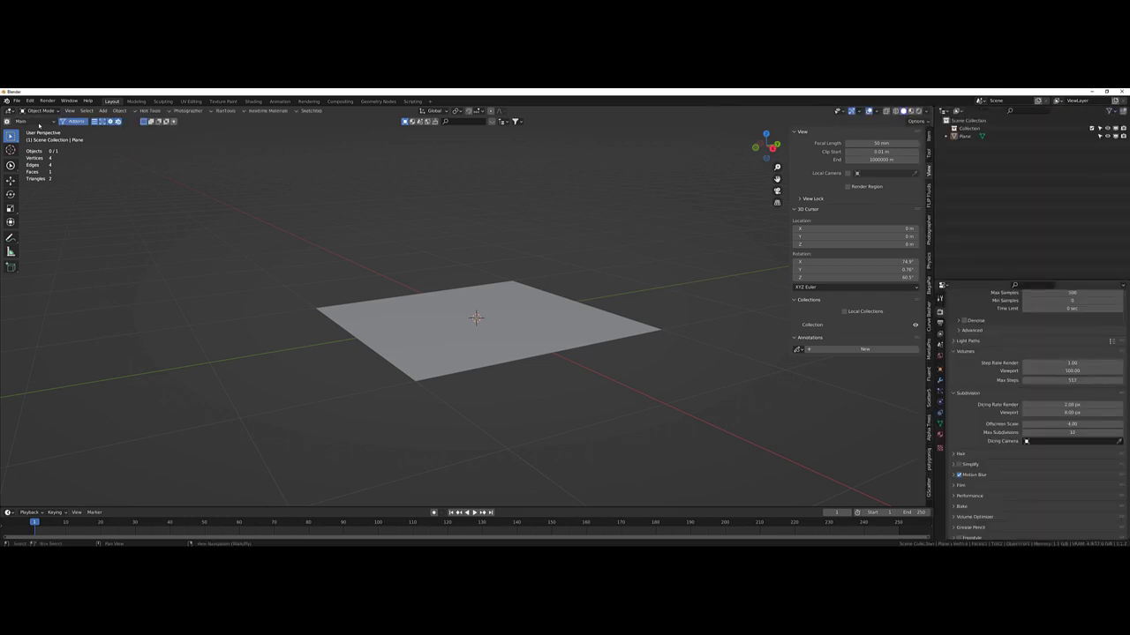
pyautogui.click(35, 121)
pyautogui.click(8, 121)
pyautogui.click(77, 113)
pyautogui.click(106, 130)
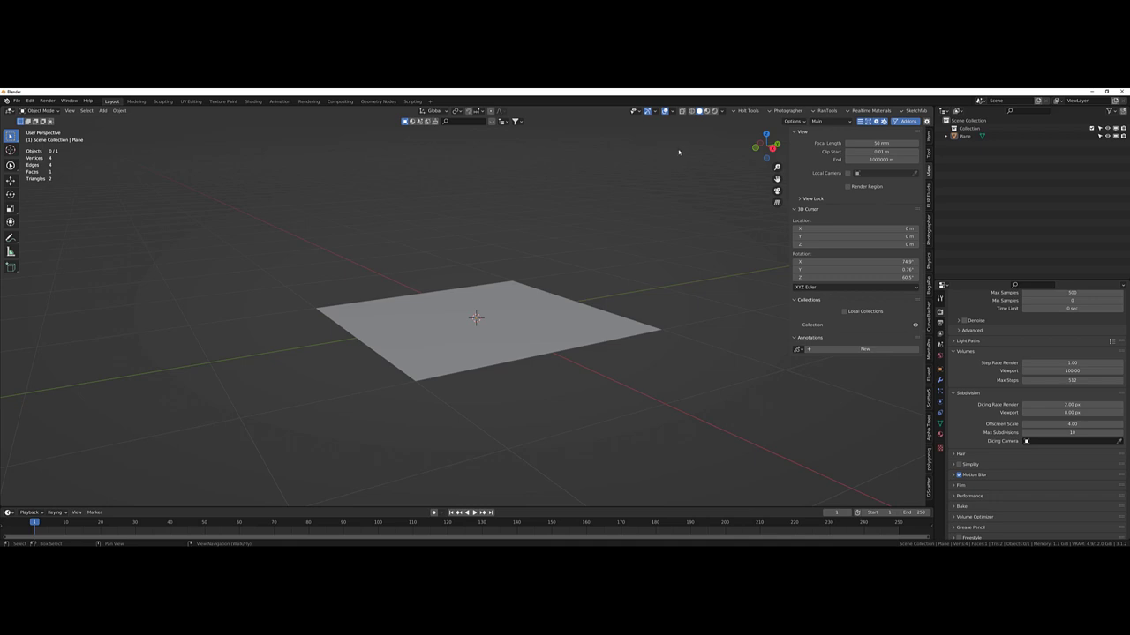